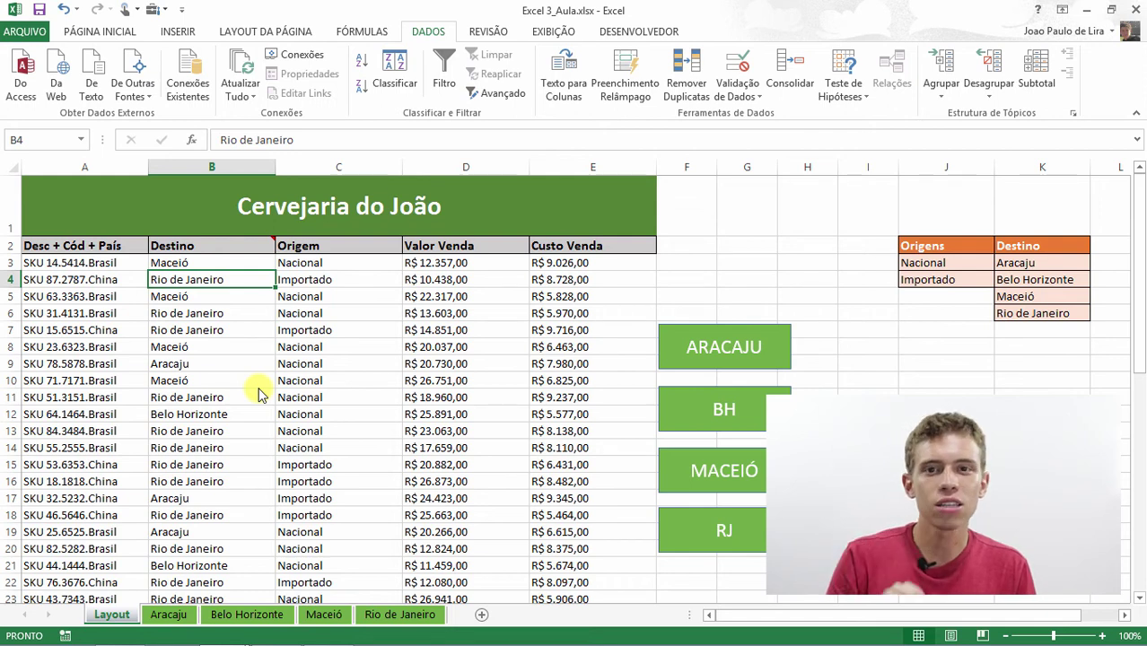
Copy the "Desc + Cód + País" column with its header from Layout to A1 of the Rio de Janeiro sheet and autofit column A
left_click(102, 243)
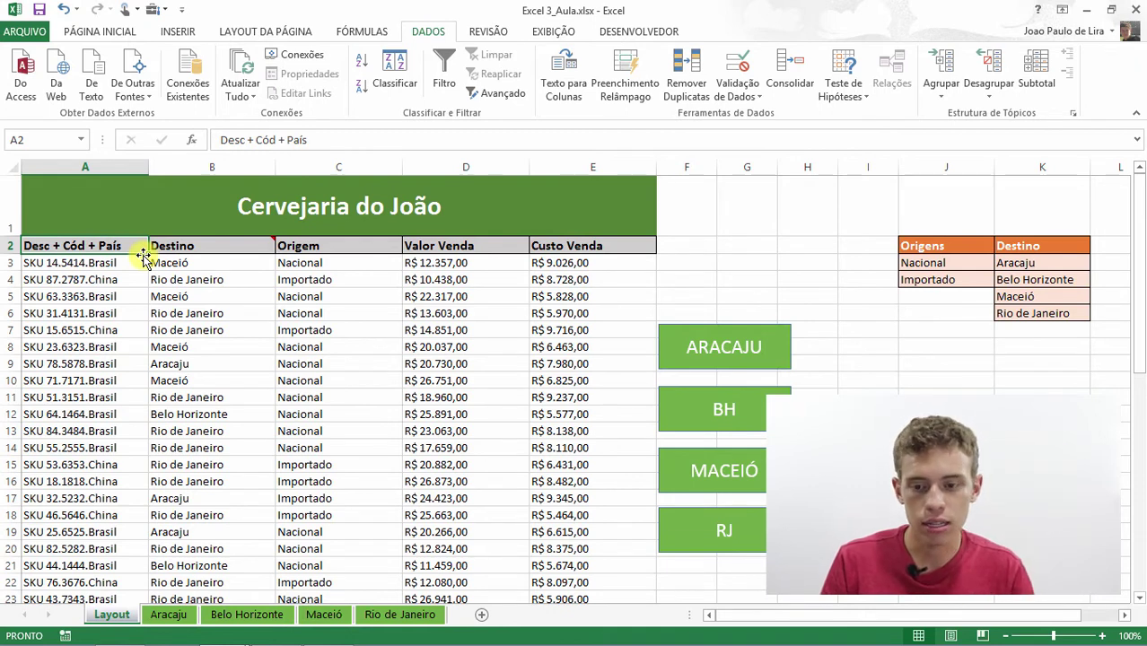
key("ctrl+shift+Down")
key("ctrl+c")
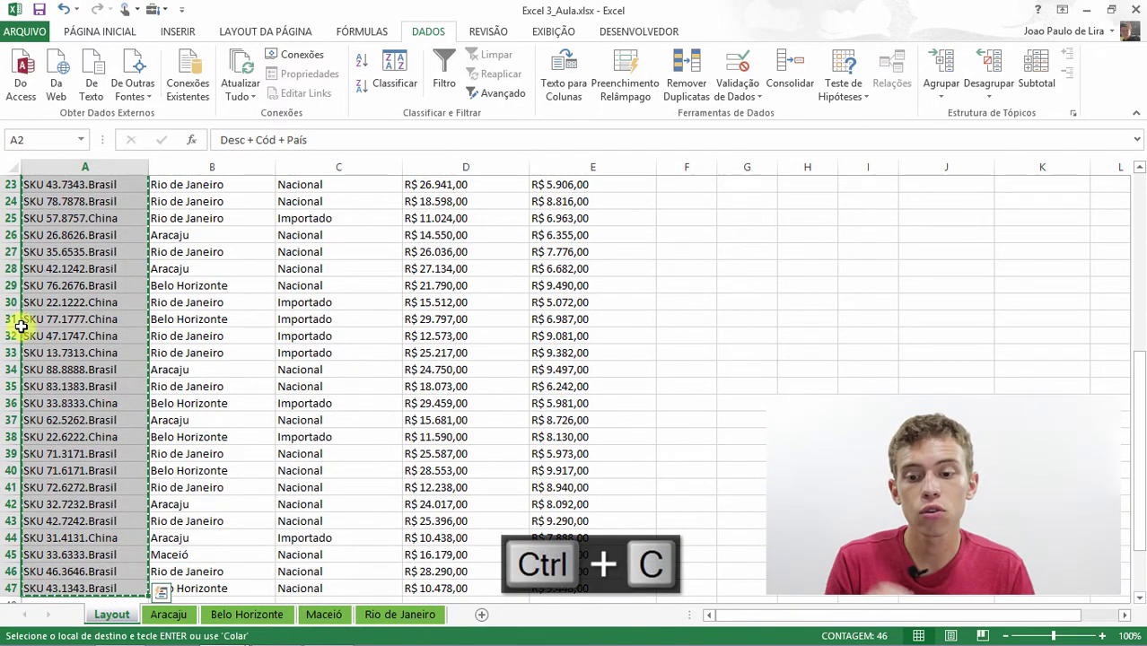
left_click(396, 617)
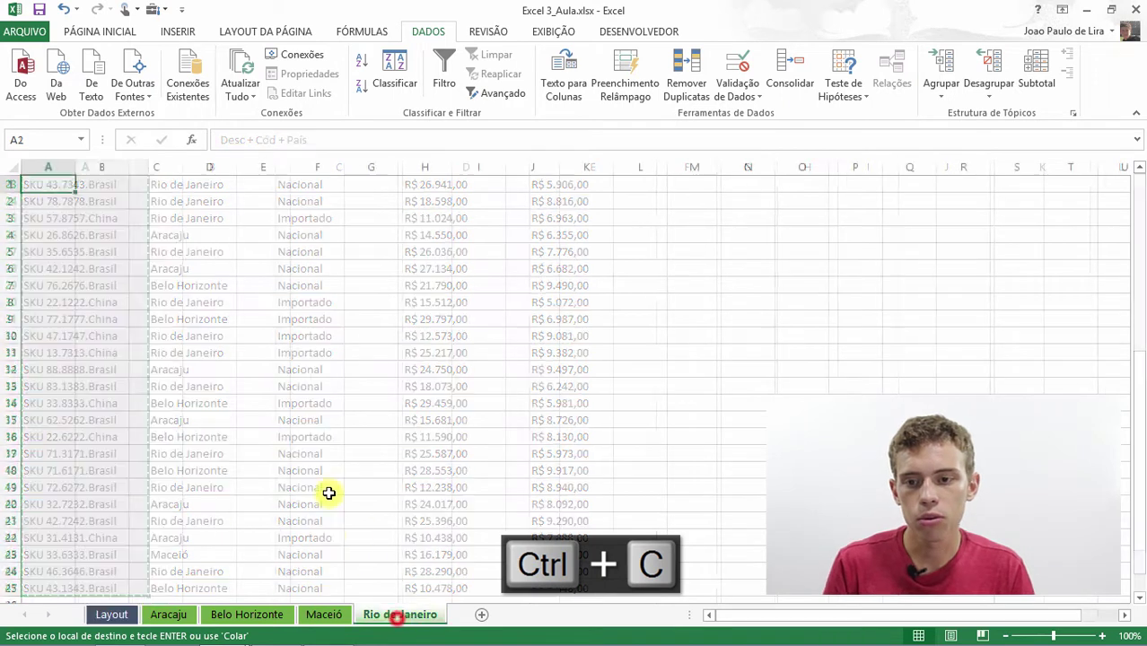
key("ctrl+v")
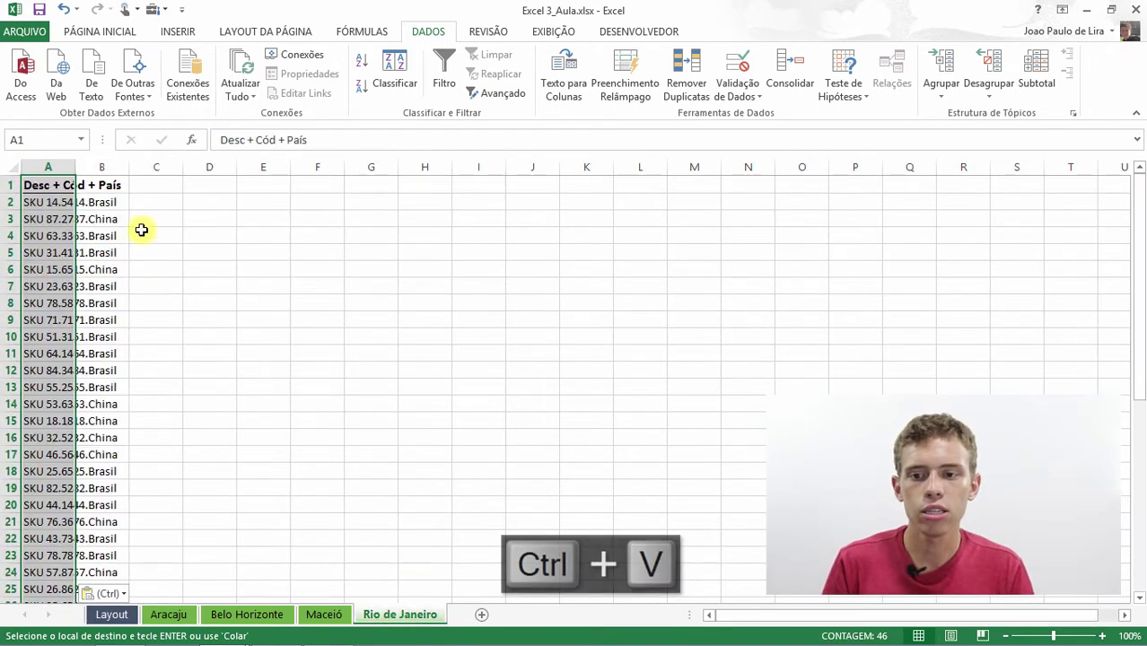
double_click(77, 167)
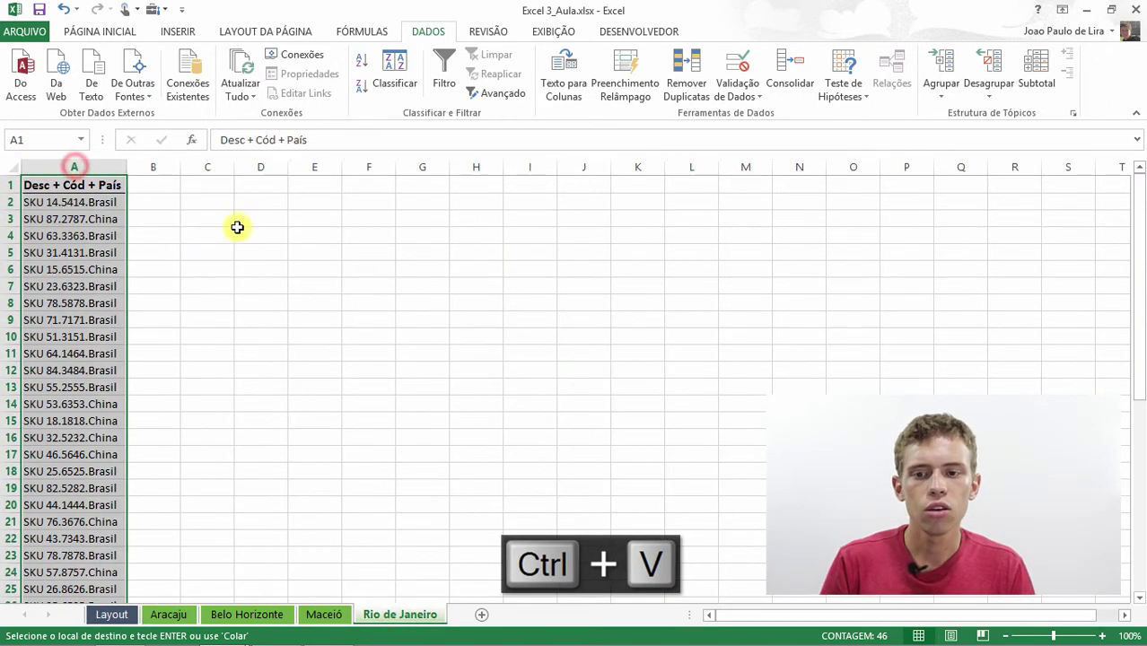
Enter the separated parts of A2 as an example: "SKU 14" in C2, "5414" in D2 and "Brasil" in E2
left_click(208, 216)
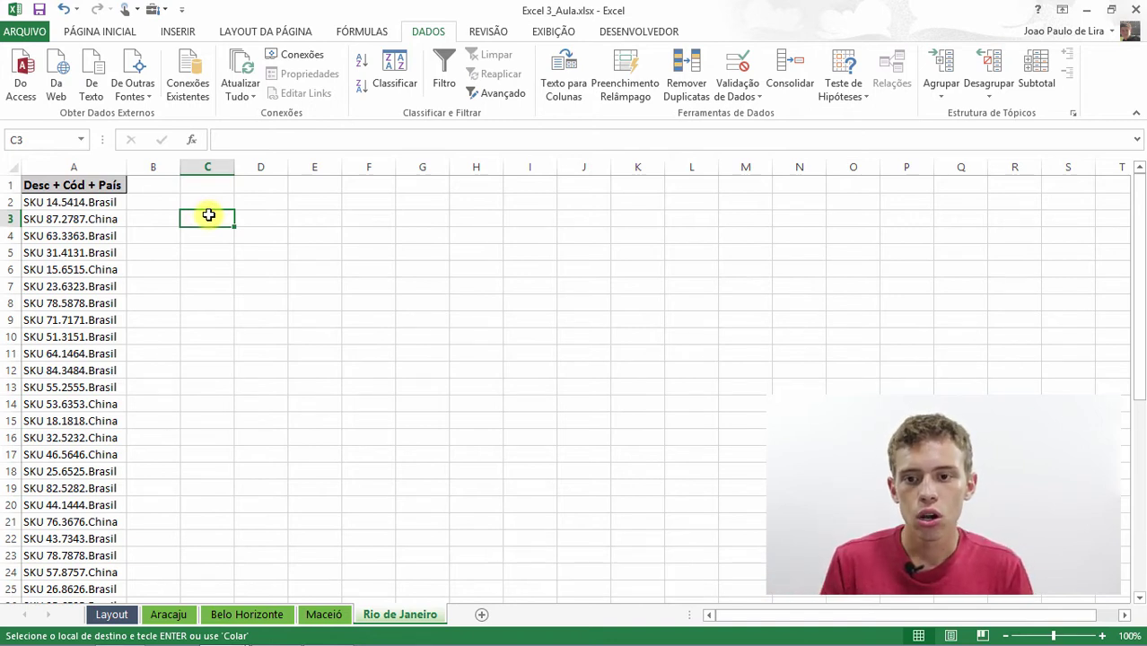
key("Up")
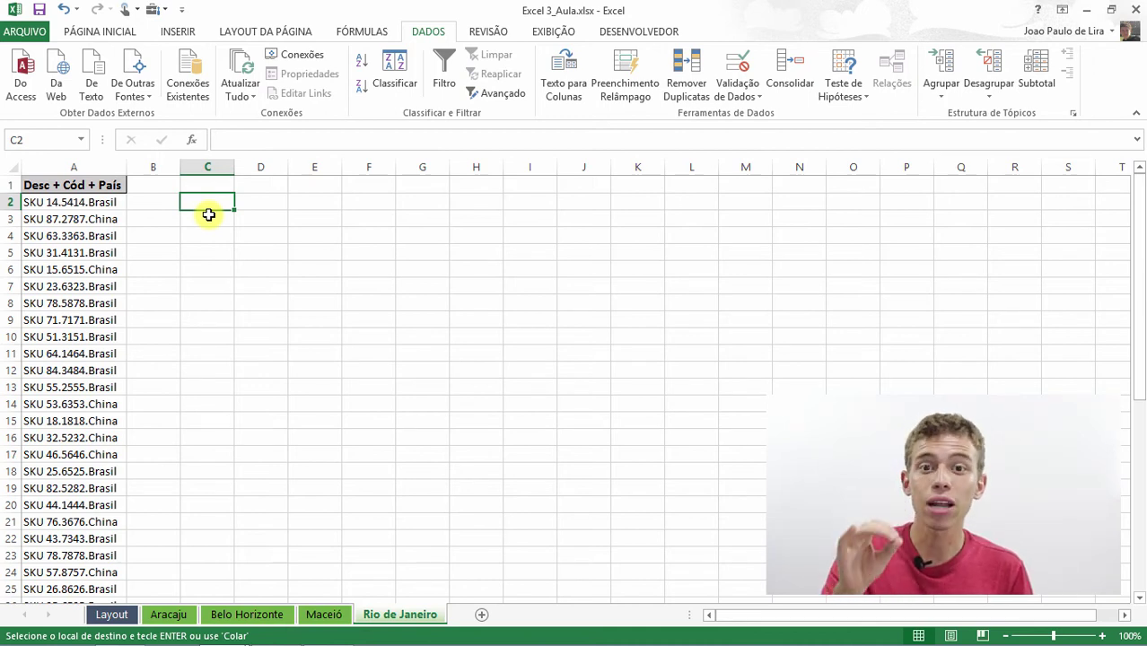
left_click(95, 208)
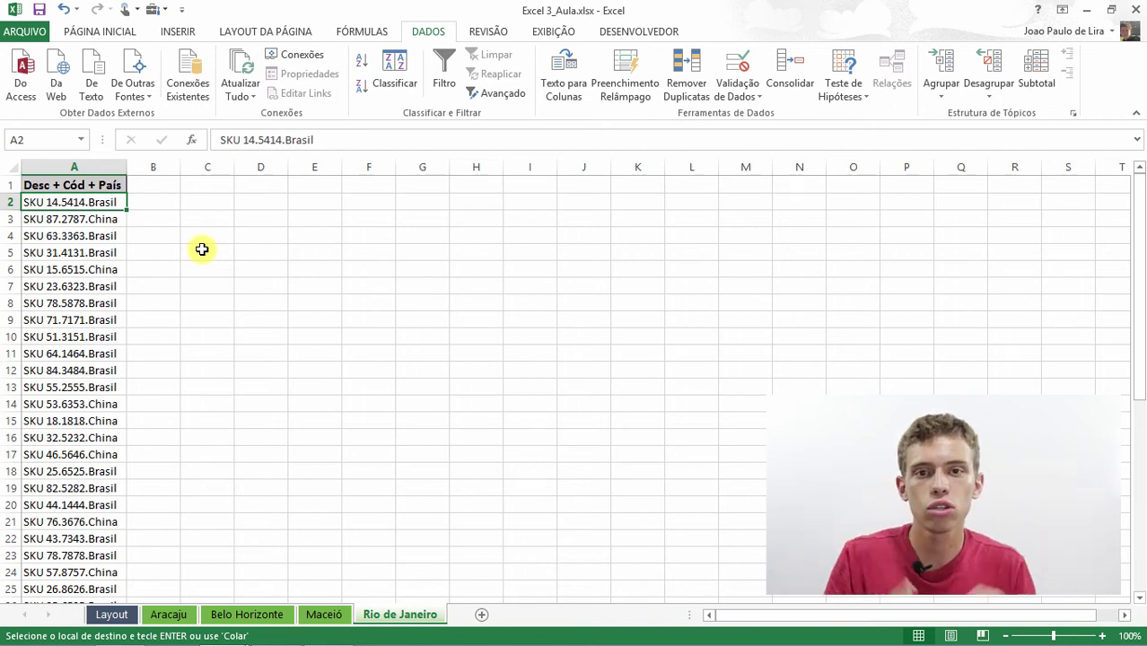
key("Right")
key("Right")
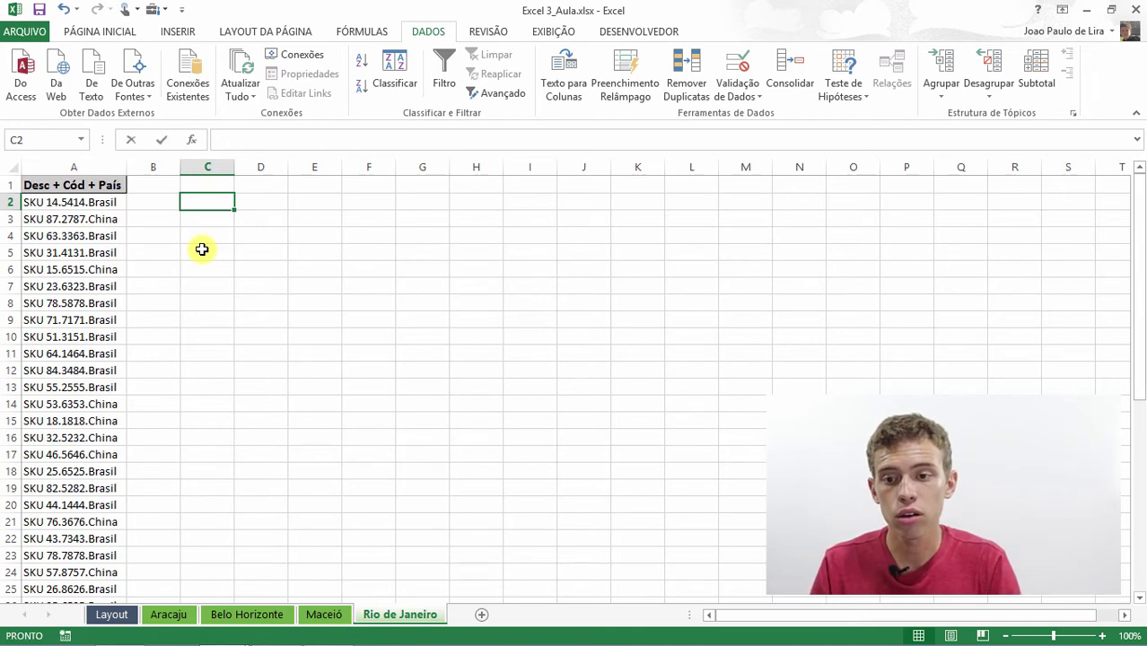
type("SKU 14")
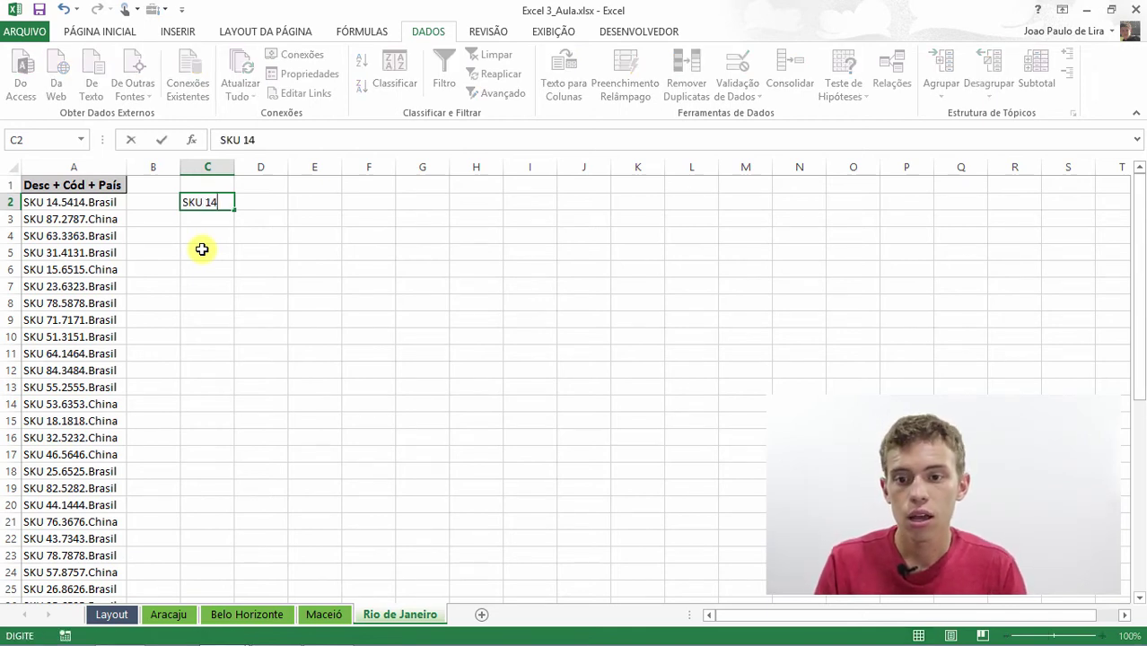
key("Tab")
type("5414")
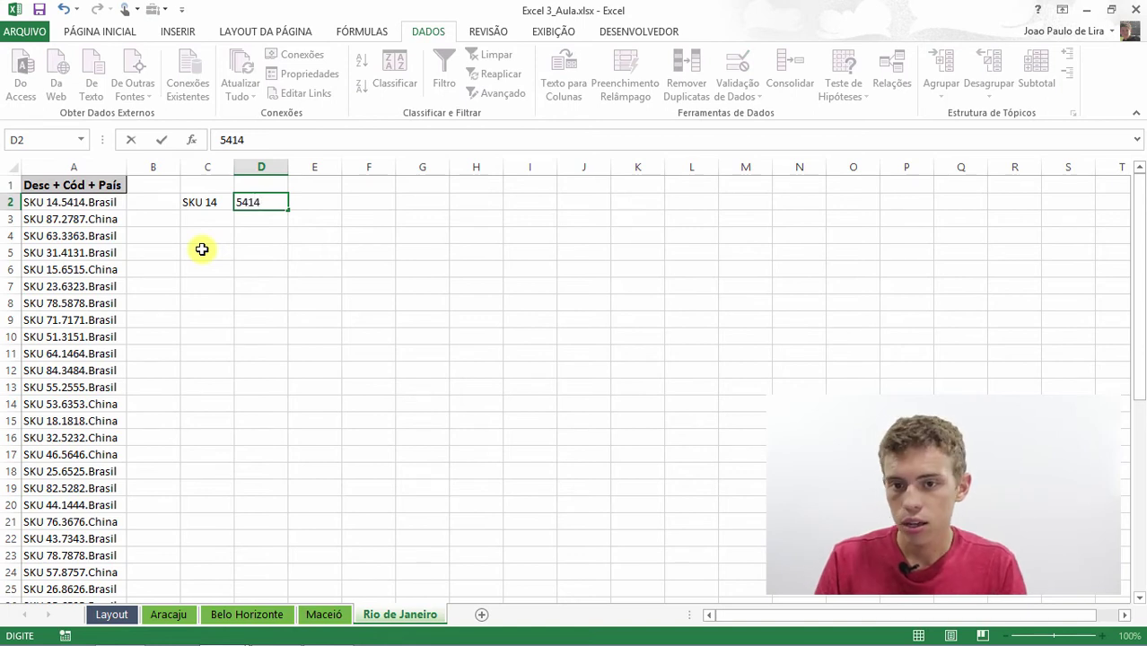
key("Tab")
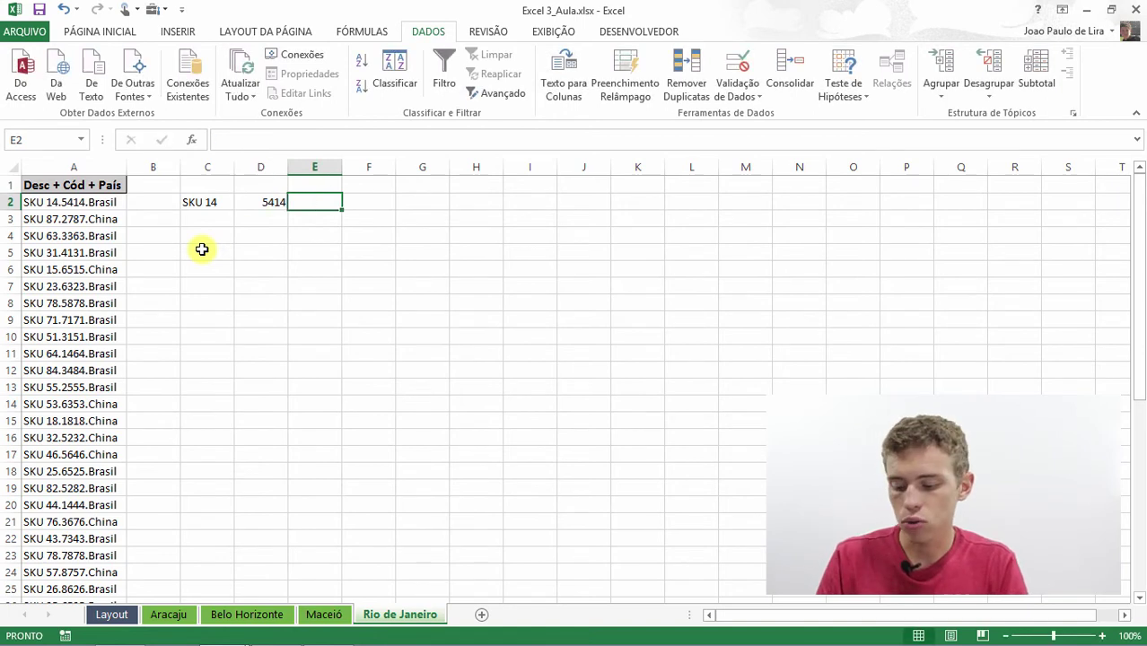
type("Brasil")
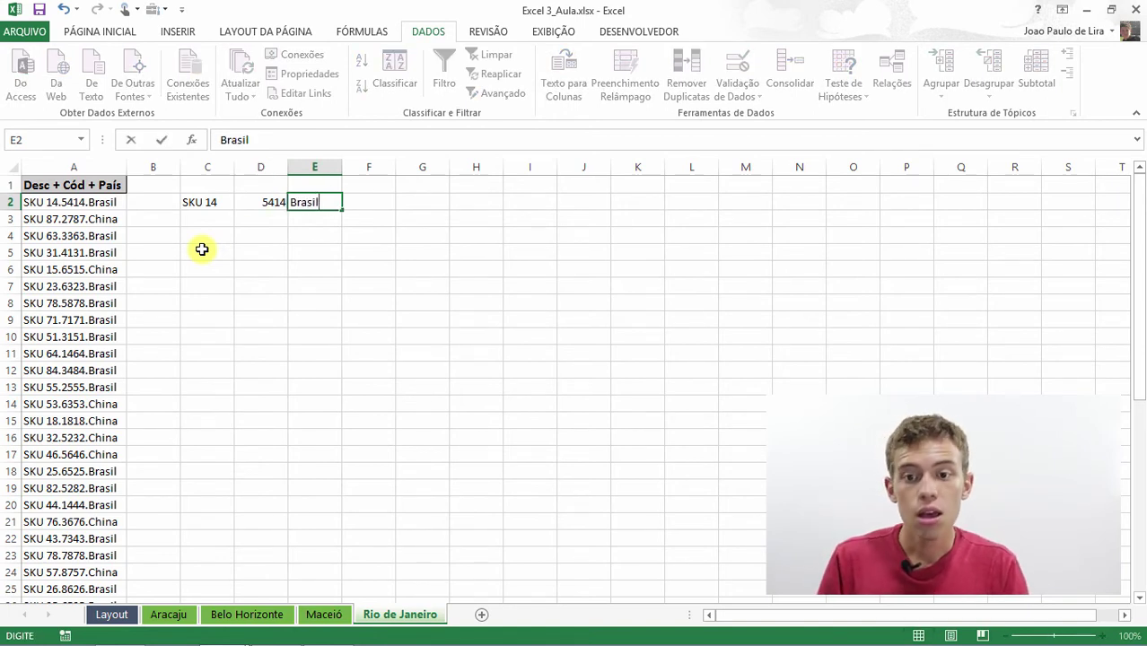
key("Return")
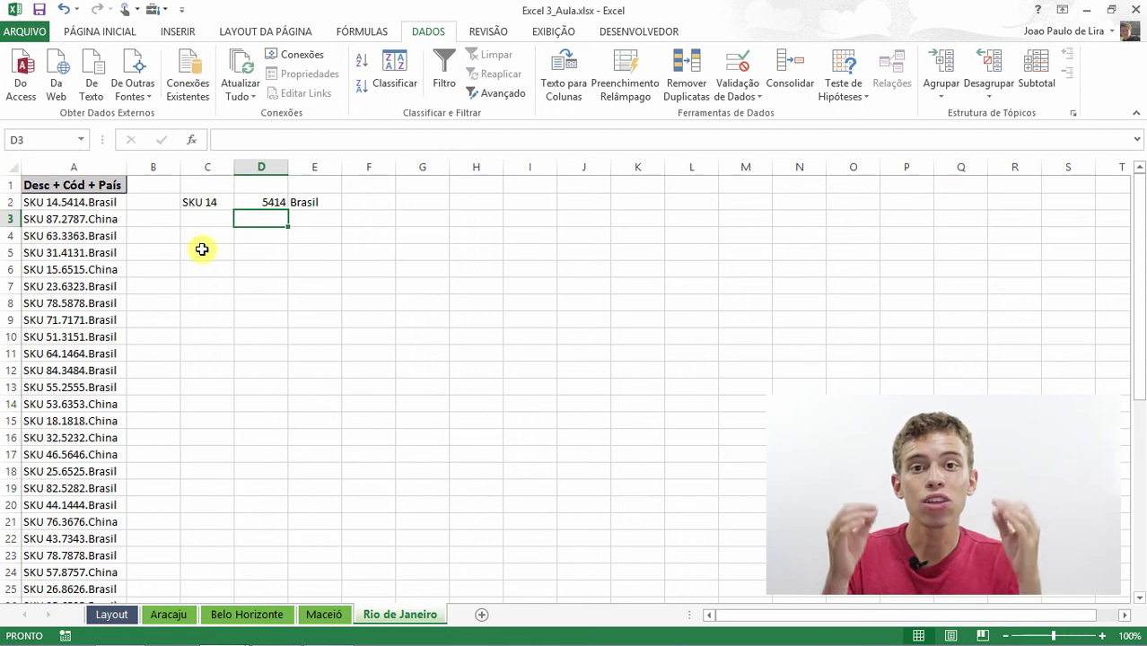
Clear the manually entered example values from cells C2:E2
key("Left")
key("Left")
key("Left")
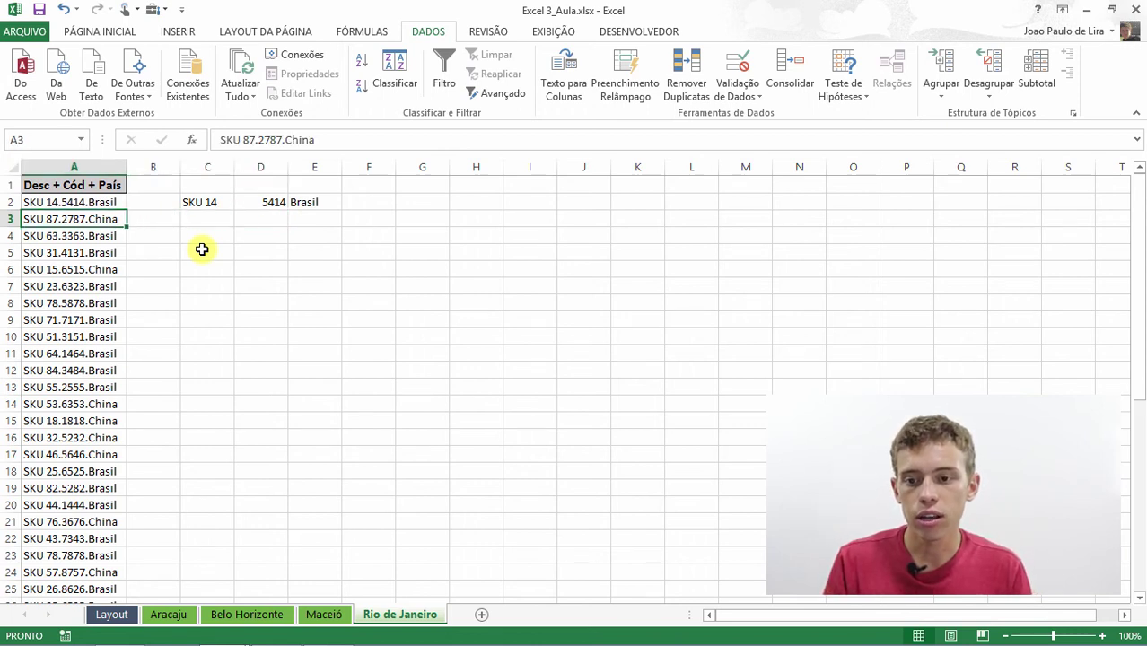
key("ctrl+Down")
key("ctrl+Up")
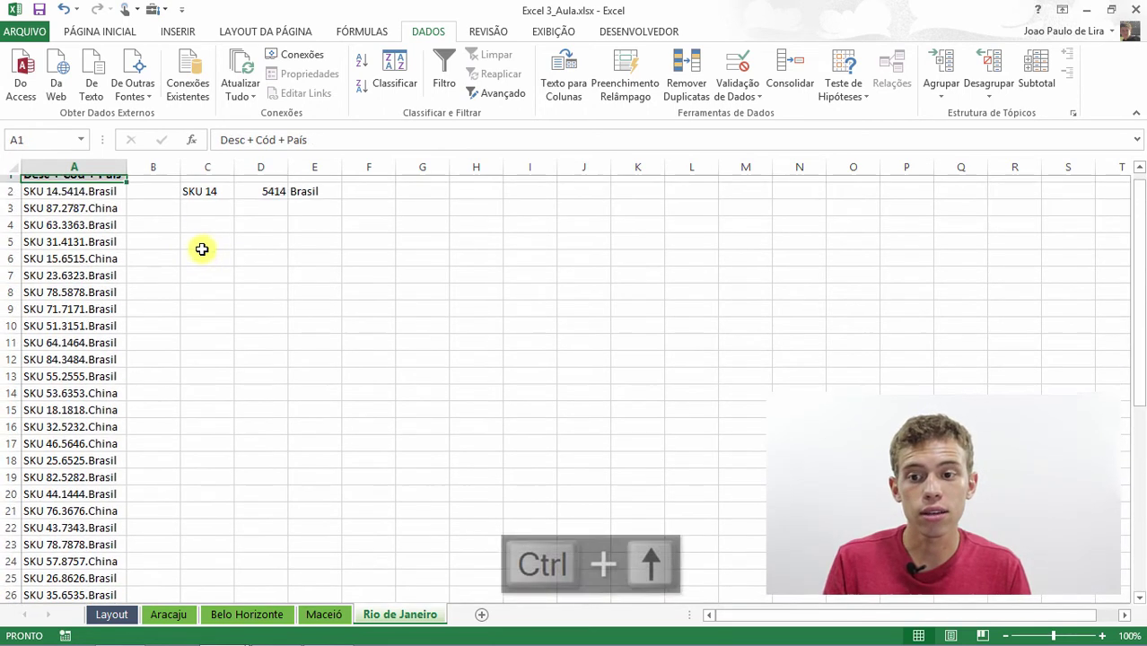
key("Right")
key("Right")
key("Down")
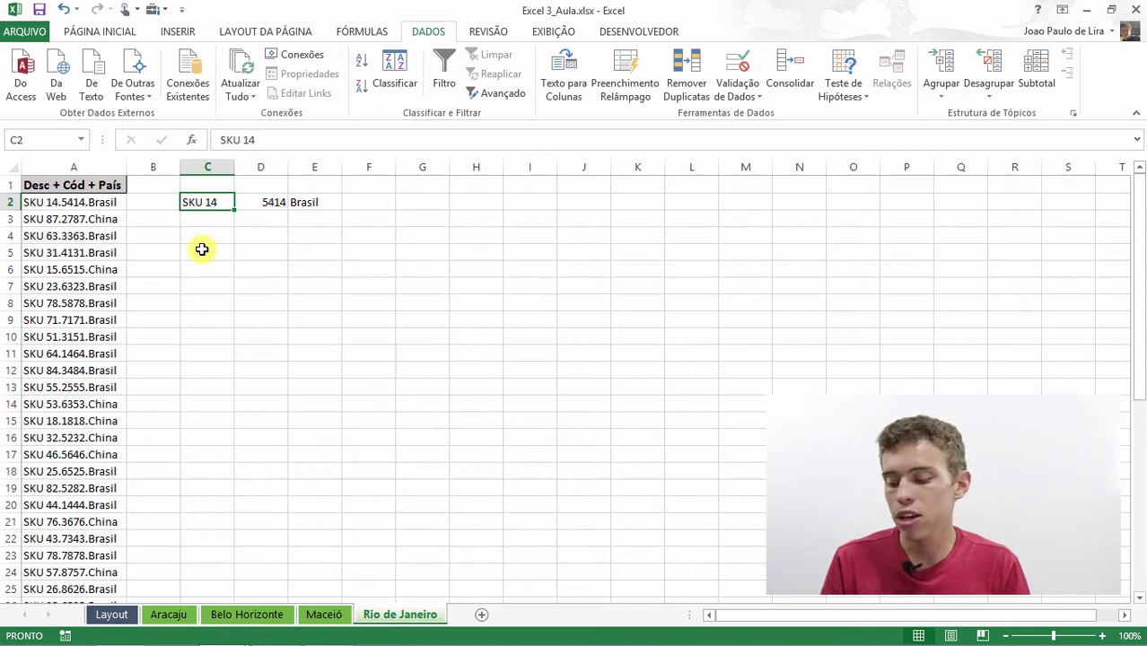
key("shift+Right")
key("shift+Right")
key("Delete")
Split A2:A46 with Text to Columns as delimited data, using a period as the custom delimiter, General format and destination A2
key("Left")
key("Left")
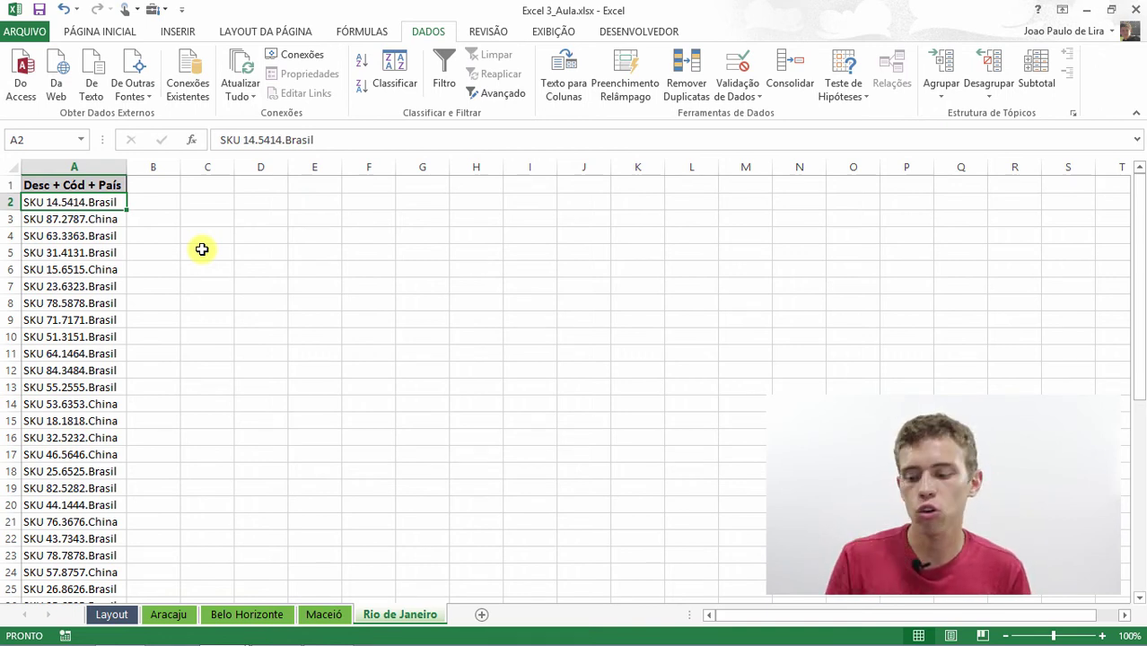
key("ctrl+shift+Down")
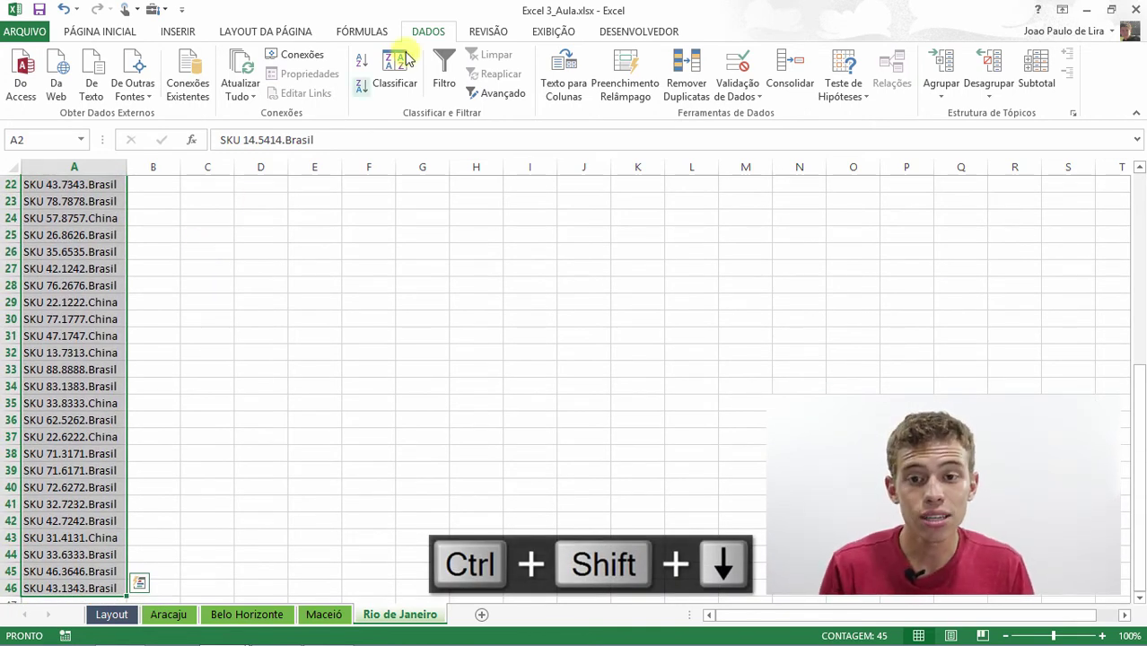
left_click(573, 95)
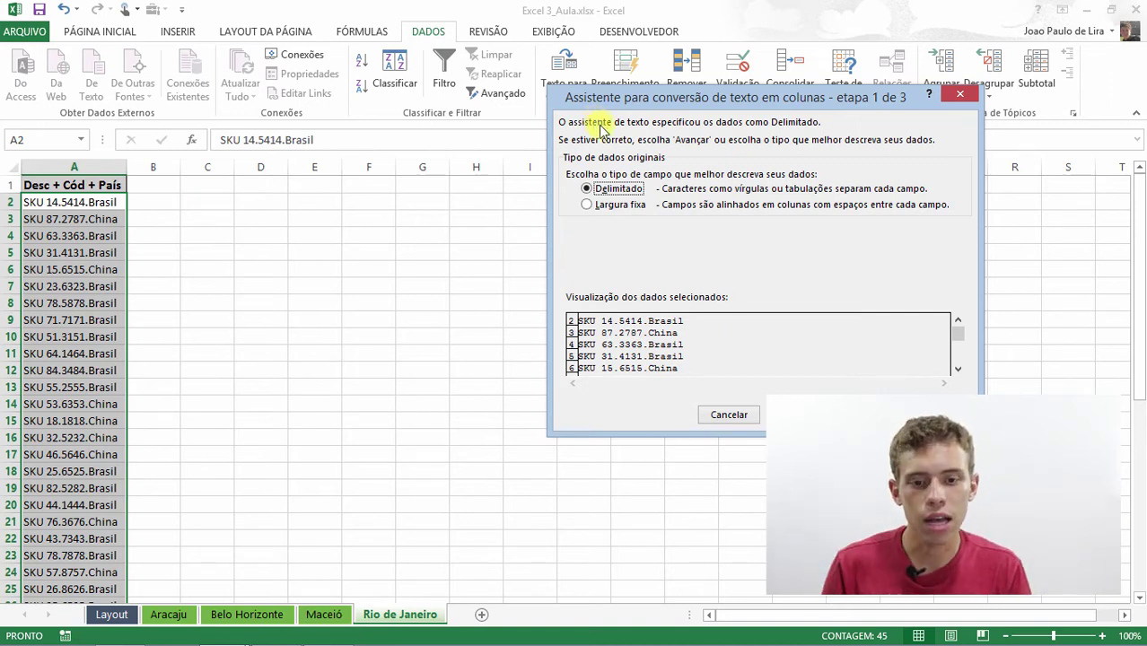
left_click(799, 415)
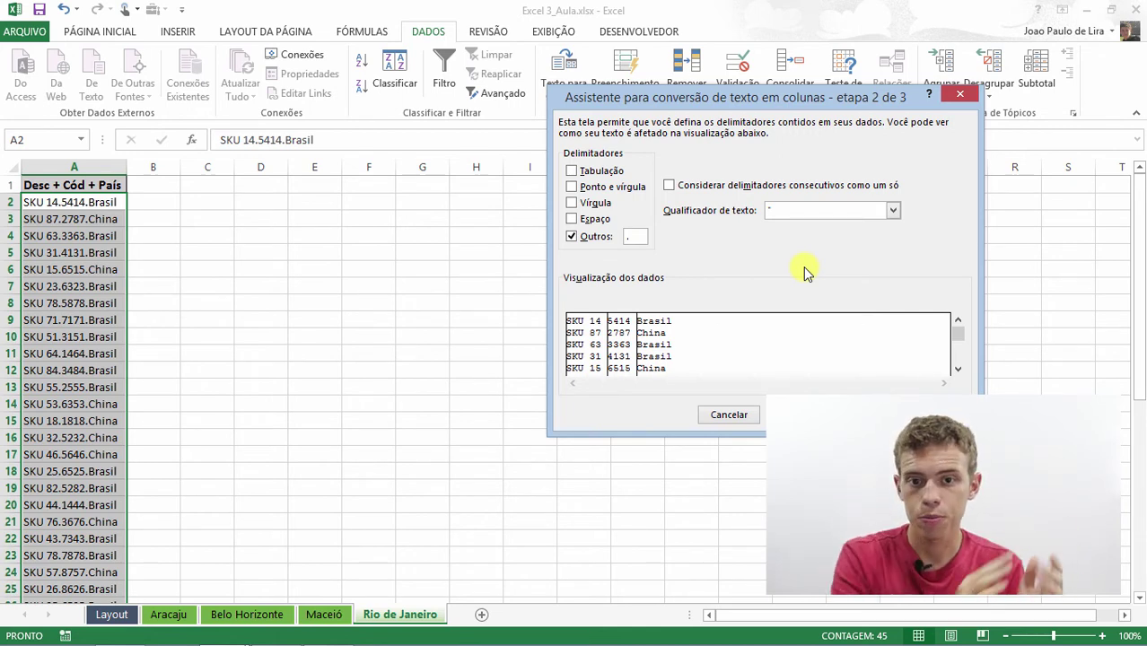
left_click(572, 236)
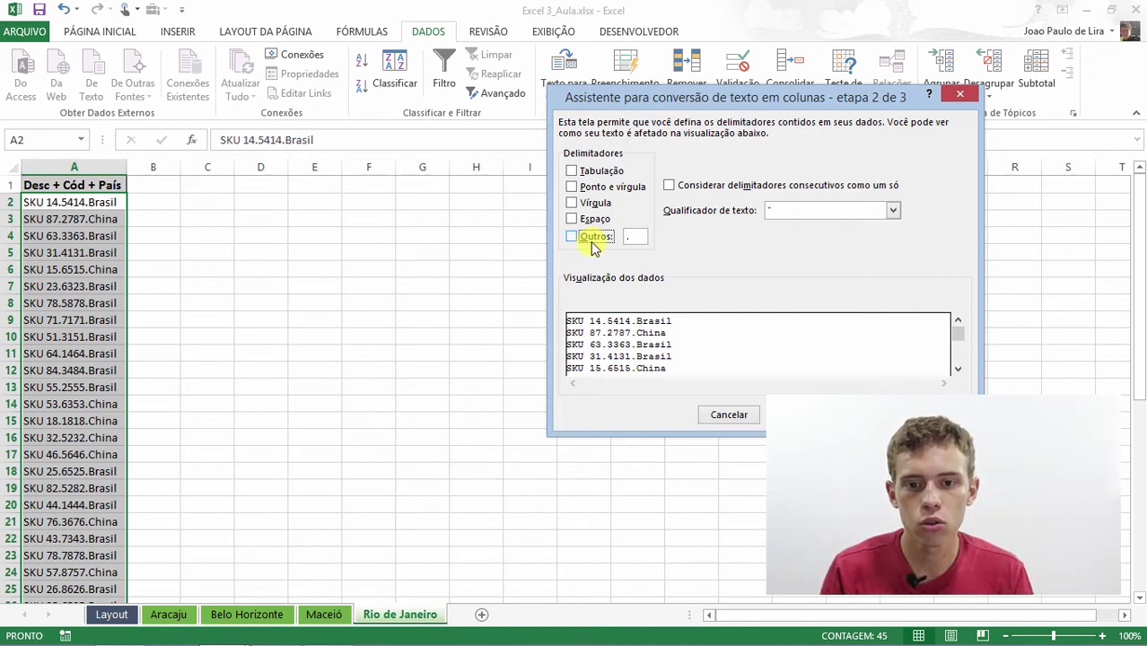
left_click(592, 245)
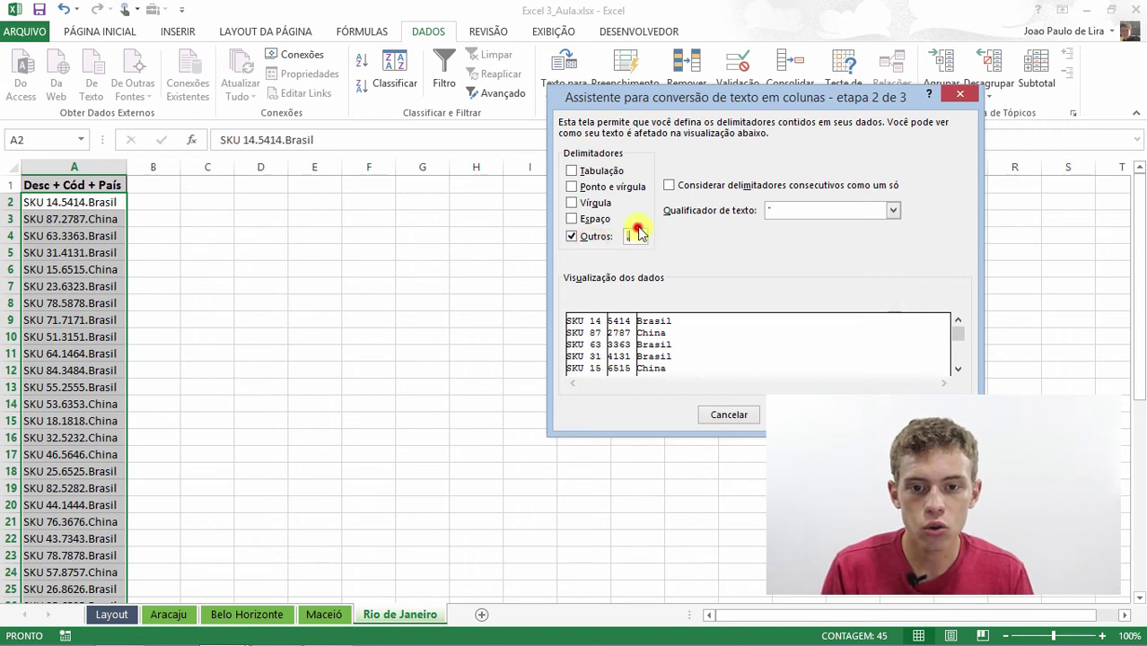
key("BackSpace")
type(".")
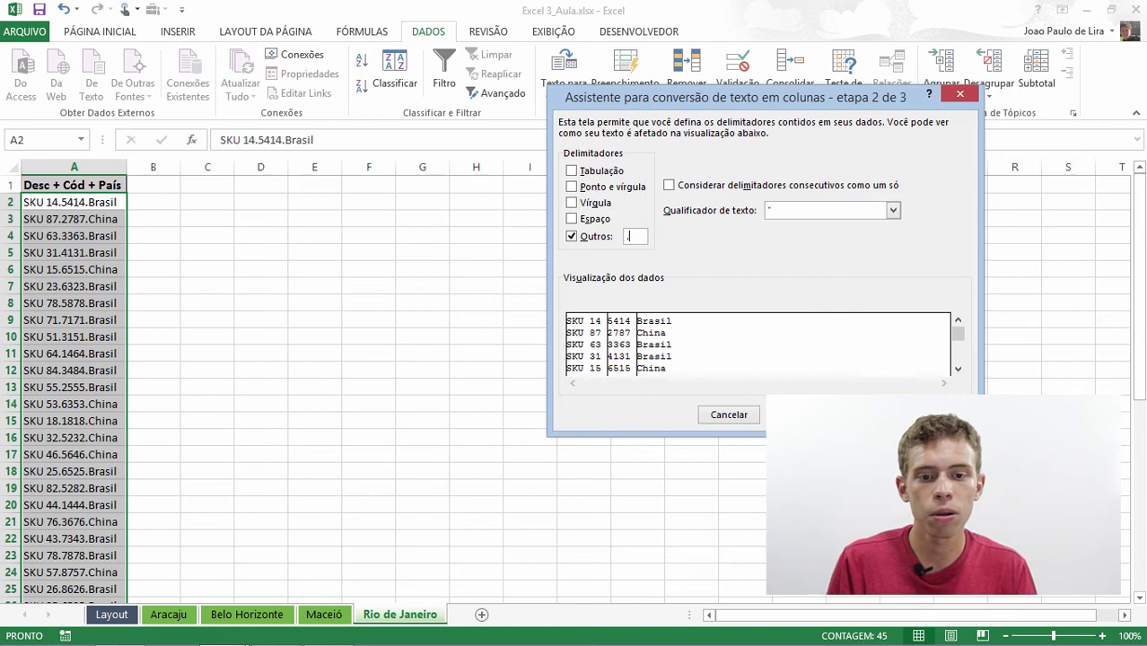
key("Return")
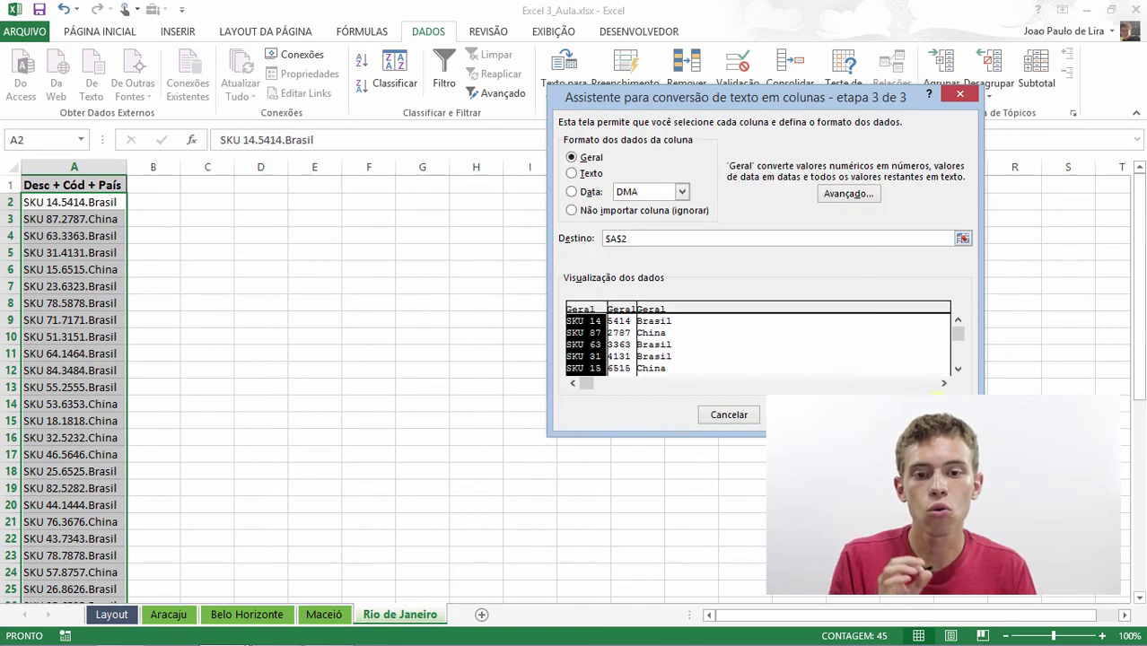
key("Return")
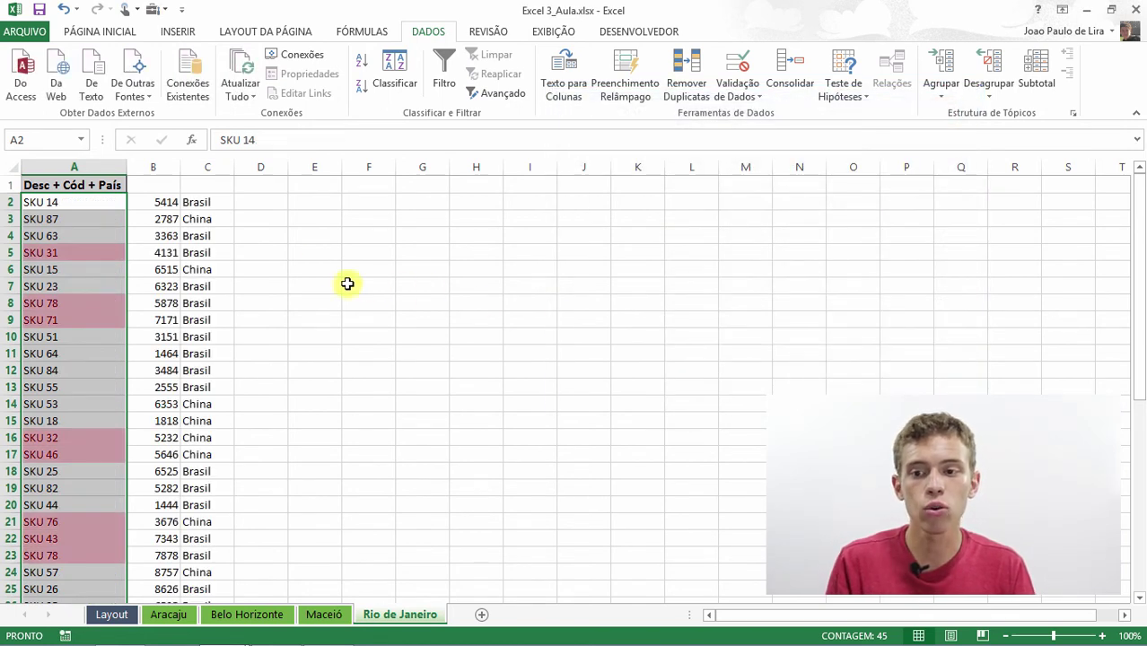
Undo the delimited split of column A
left_click(253, 254)
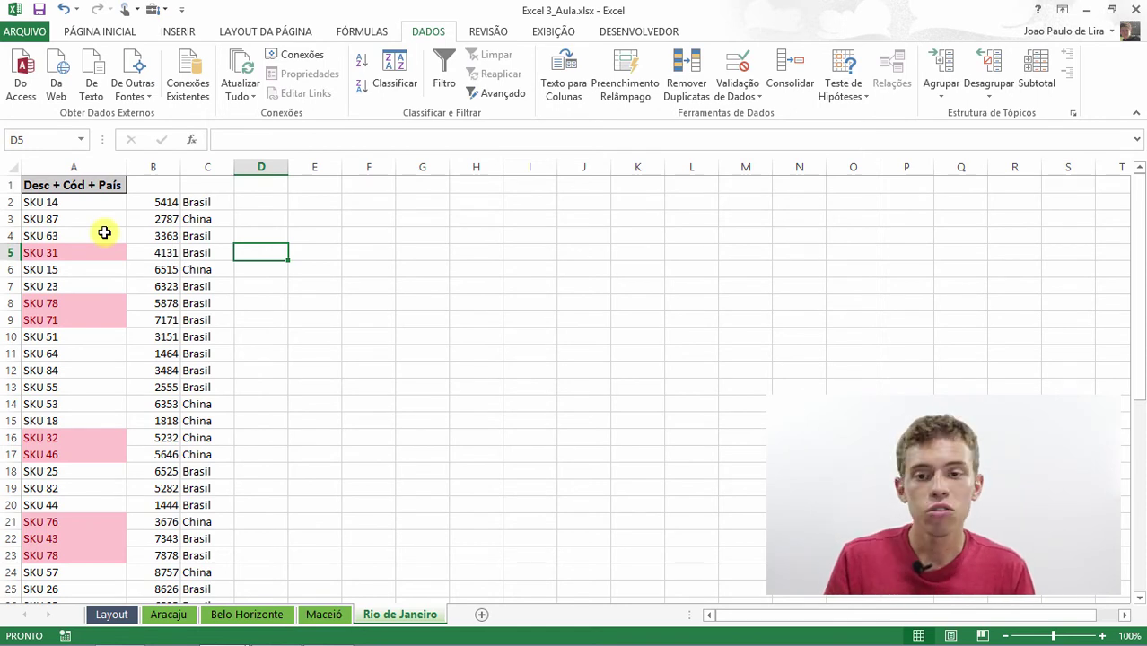
key("ctrl+z")
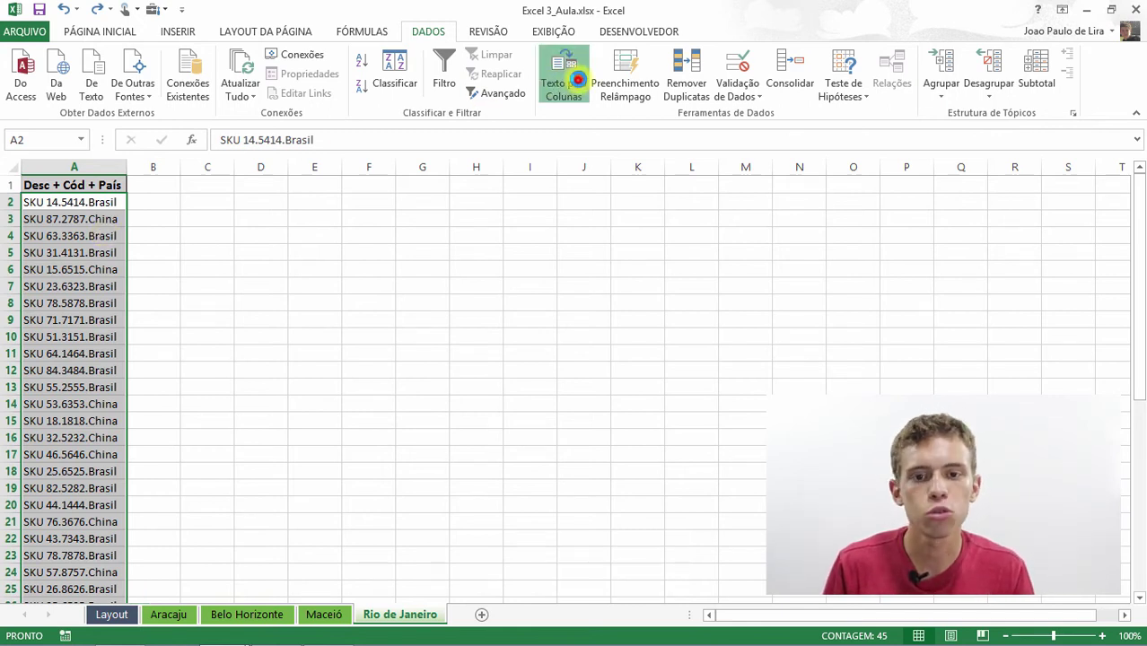
Split A2:A46 with Text to Columns as fixed width, with column breaks at positions 6 and 11, General format and destination A2
left_click(571, 79)
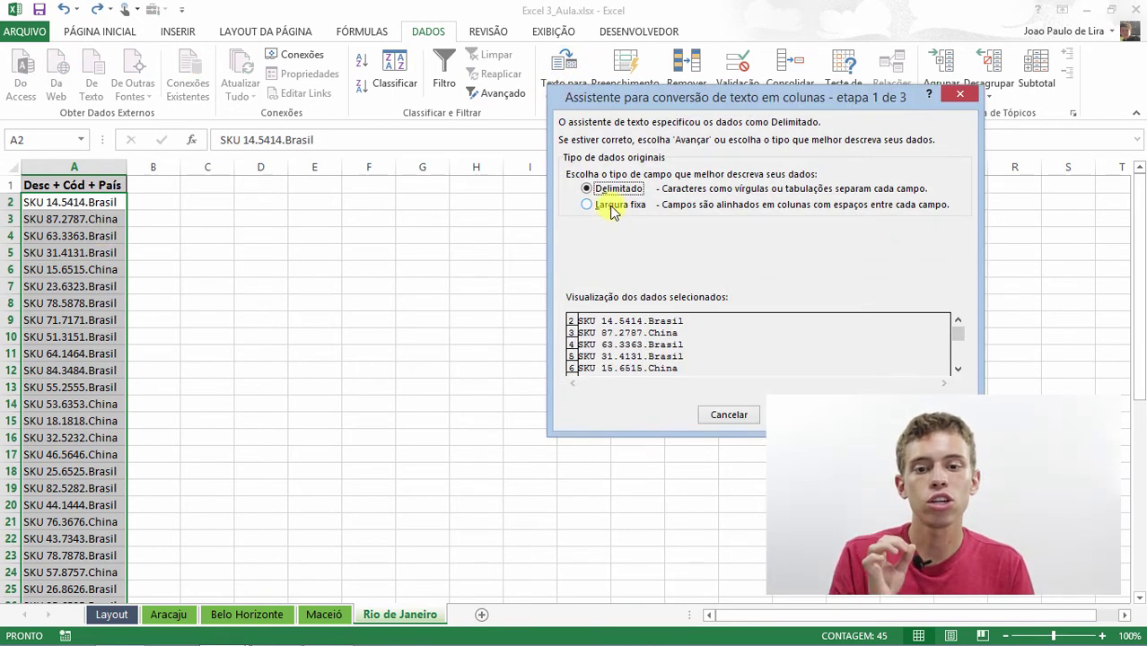
left_click(609, 207)
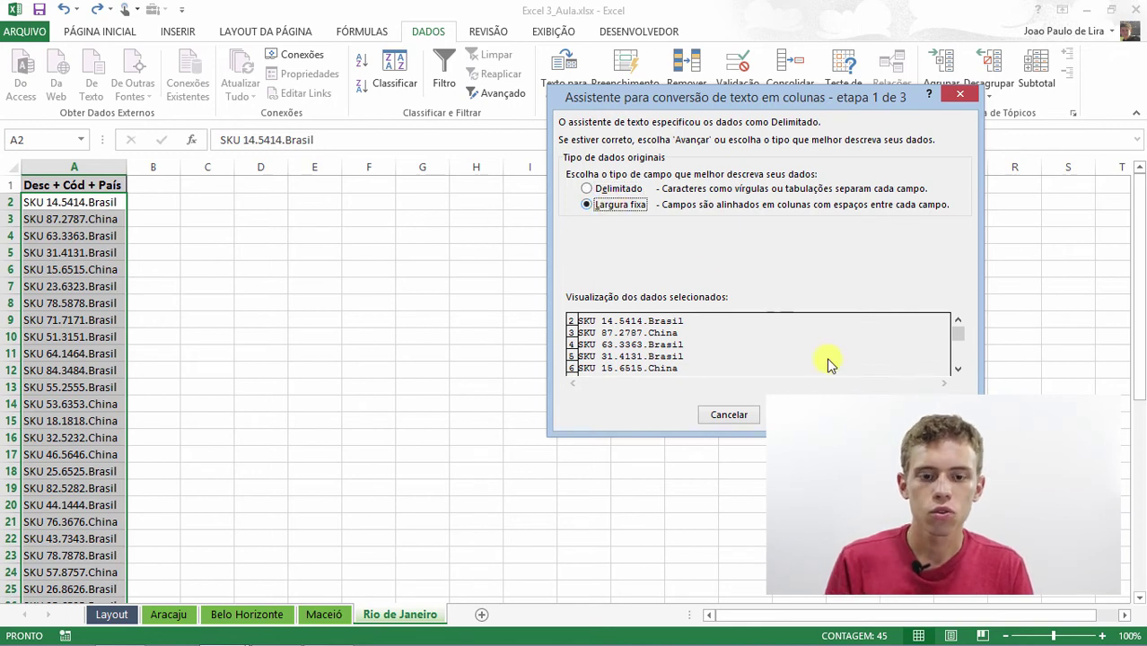
left_click(866, 415)
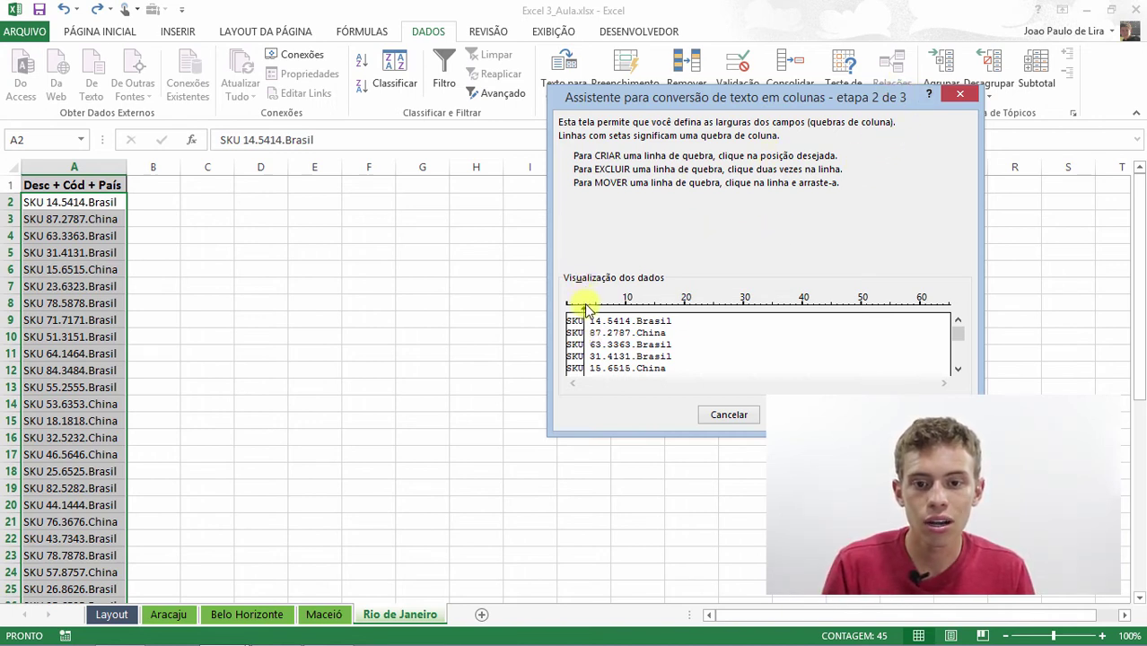
left_click_drag(581, 307, 602, 311)
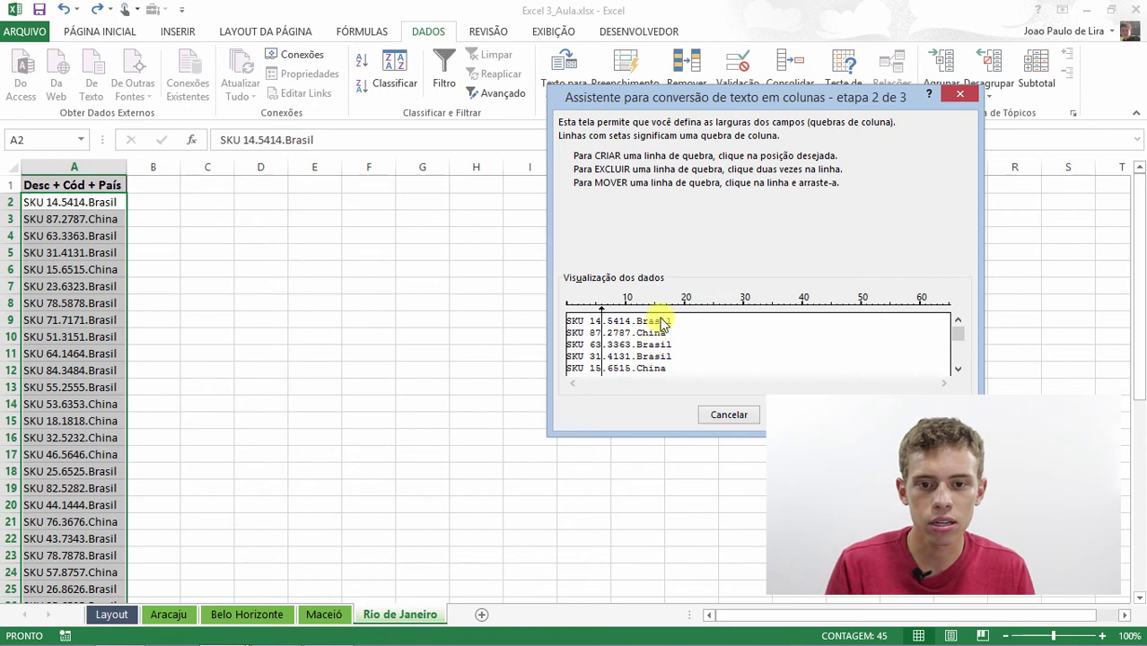
left_click(632, 307)
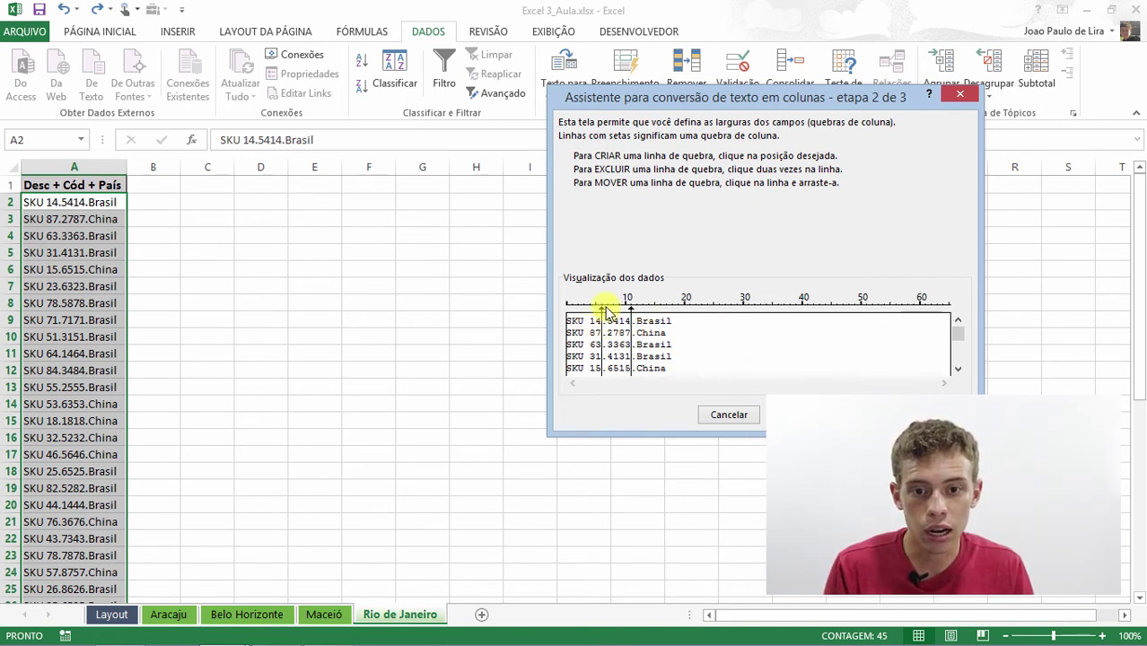
mouse_move(601, 305)
left_mouse_down()
mouse_move(585, 308)
mouse_move(600, 310)
left_mouse_up()
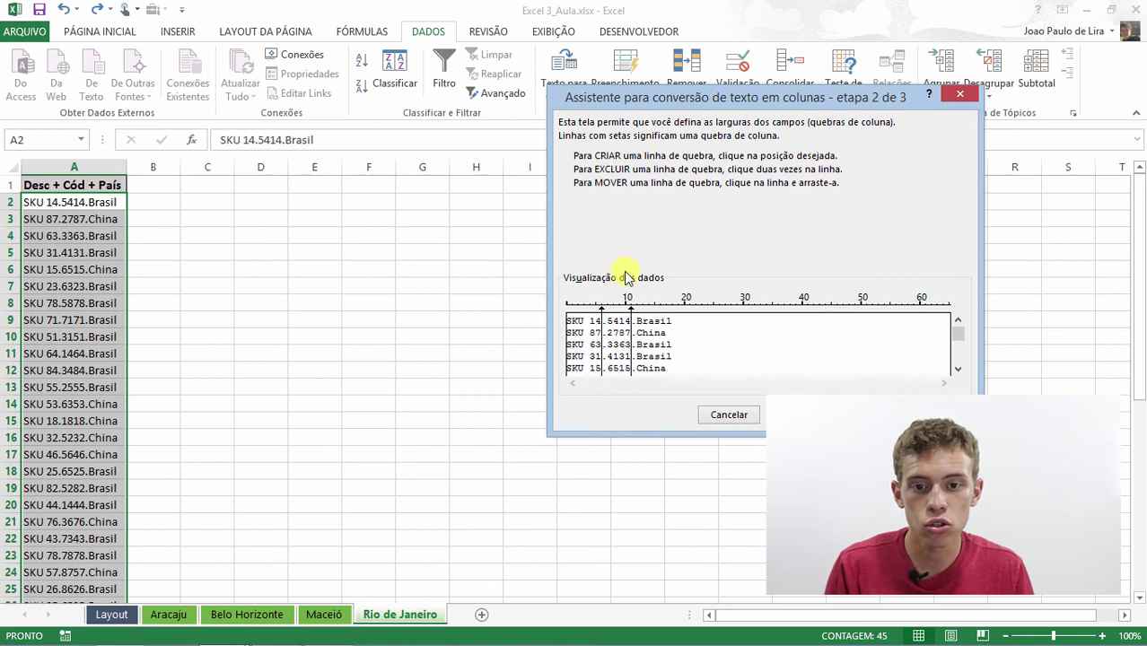
left_click(632, 307)
double_click(632, 307)
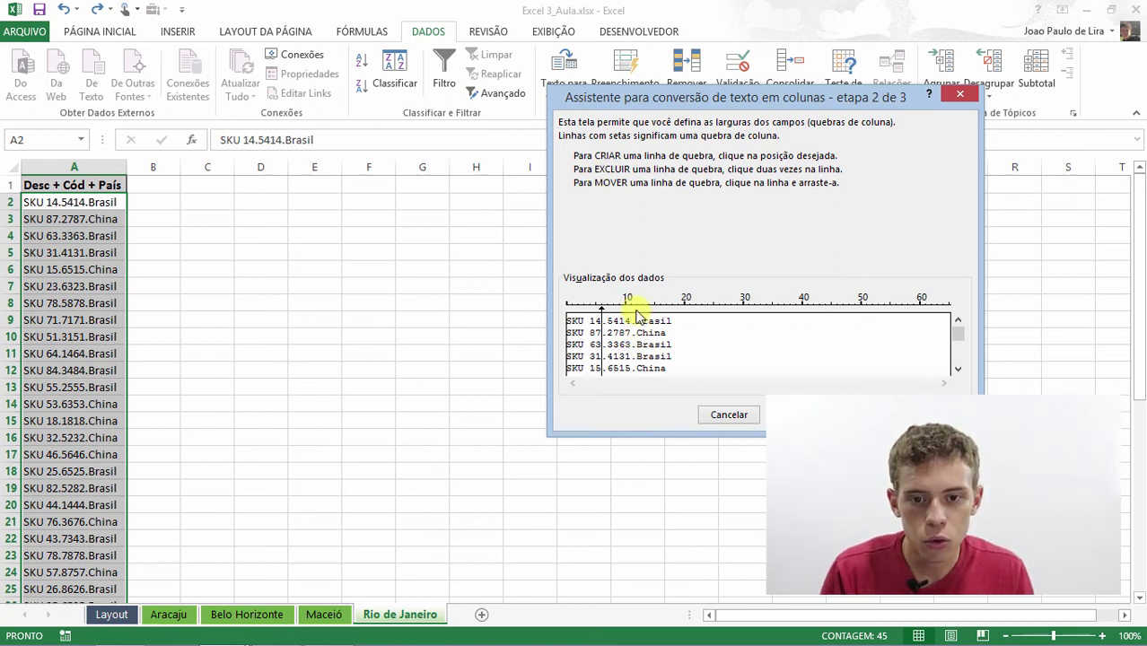
left_click(631, 307)
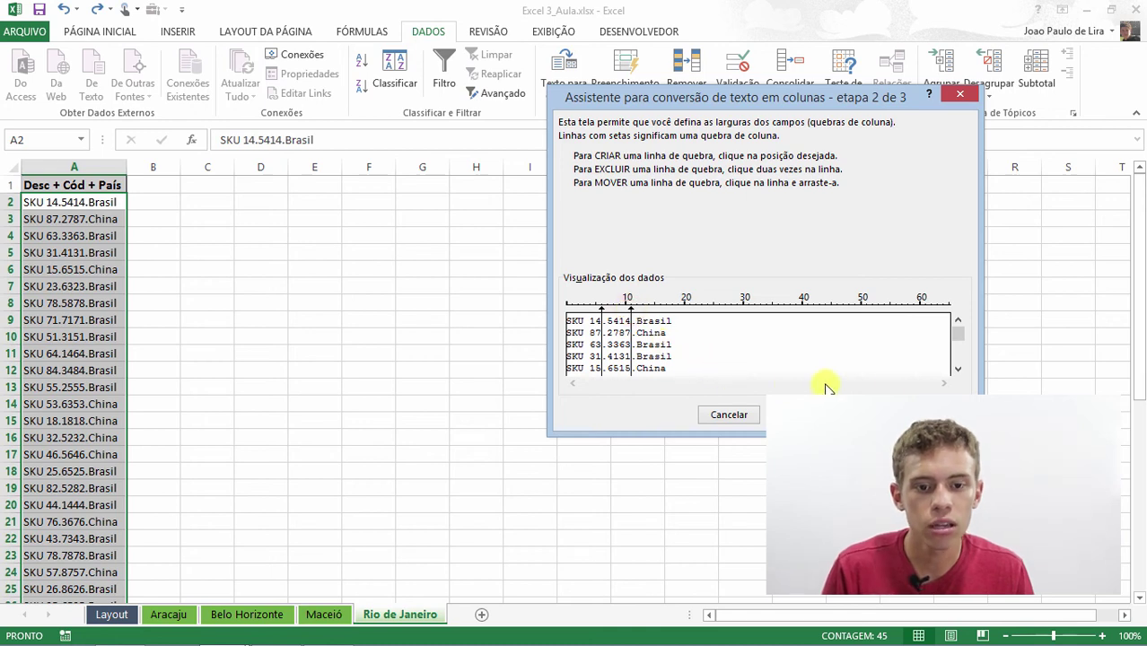
key("Return")
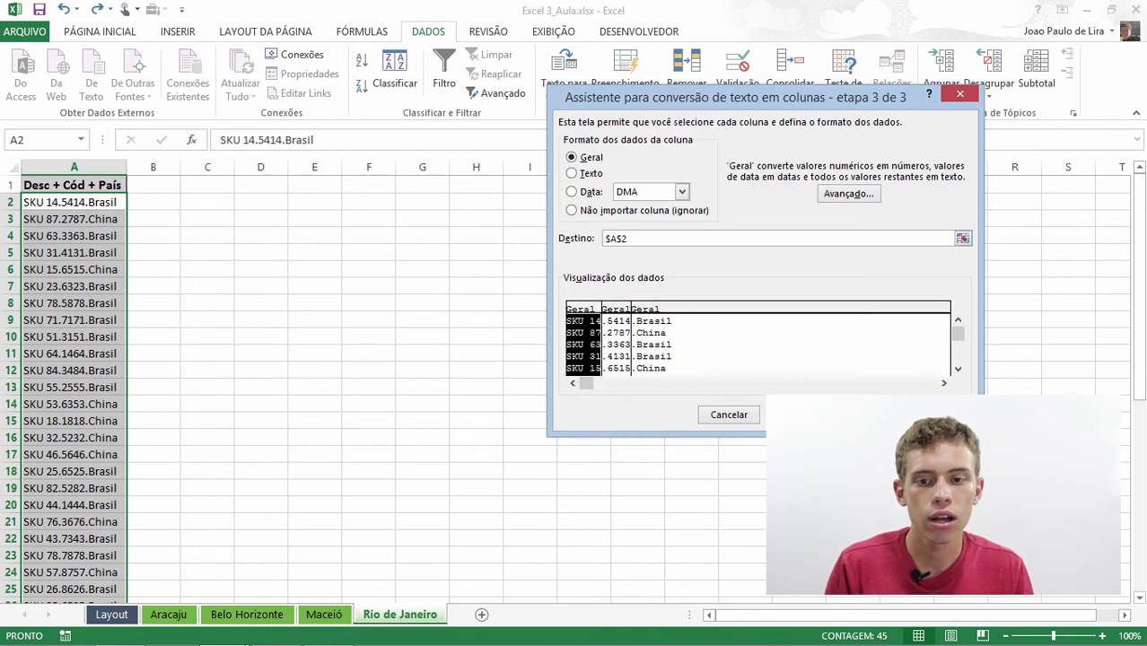
key("Return")
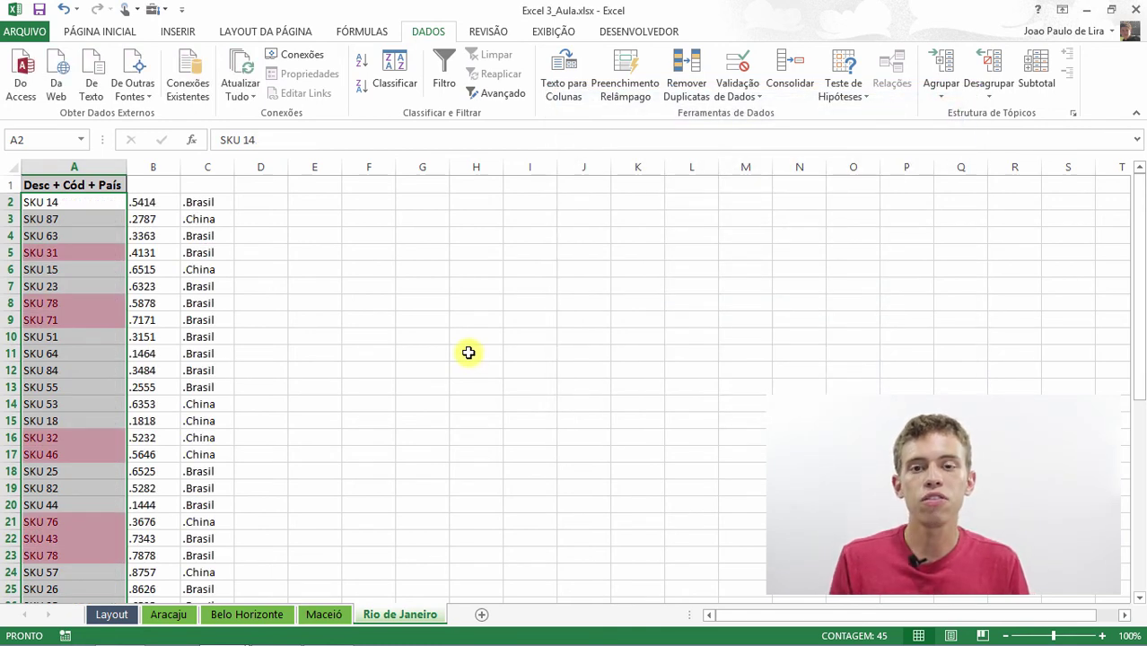